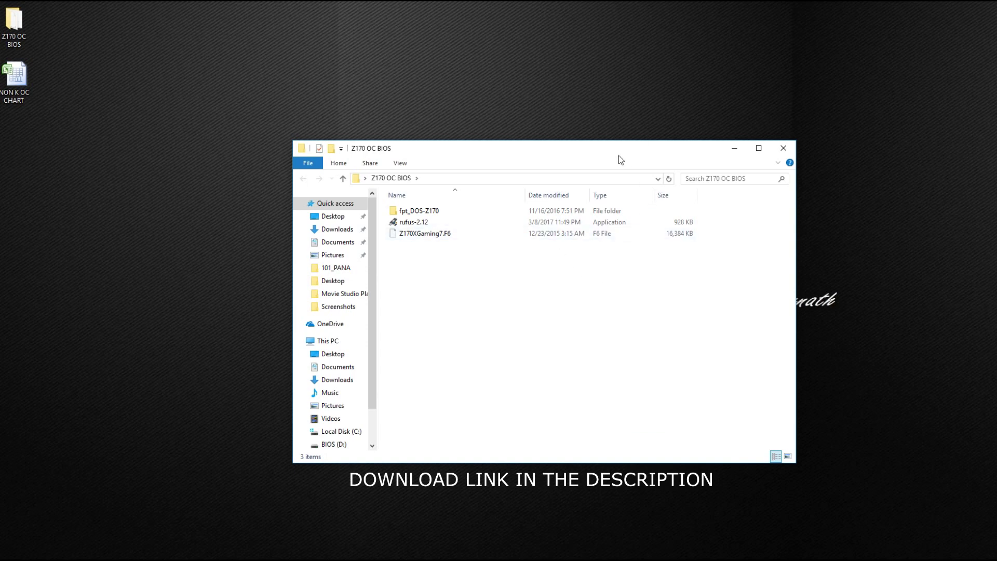
Step: Quick-format BIOS (D:) as FAT32 with default allocation size and label BIOS, then close This PC
left_click(327, 341)
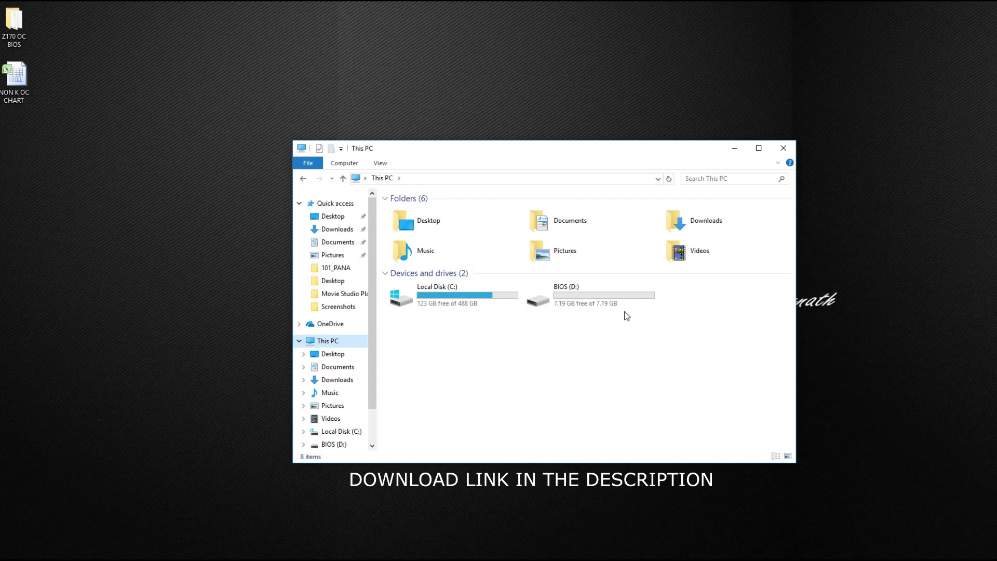
right_click(597, 301)
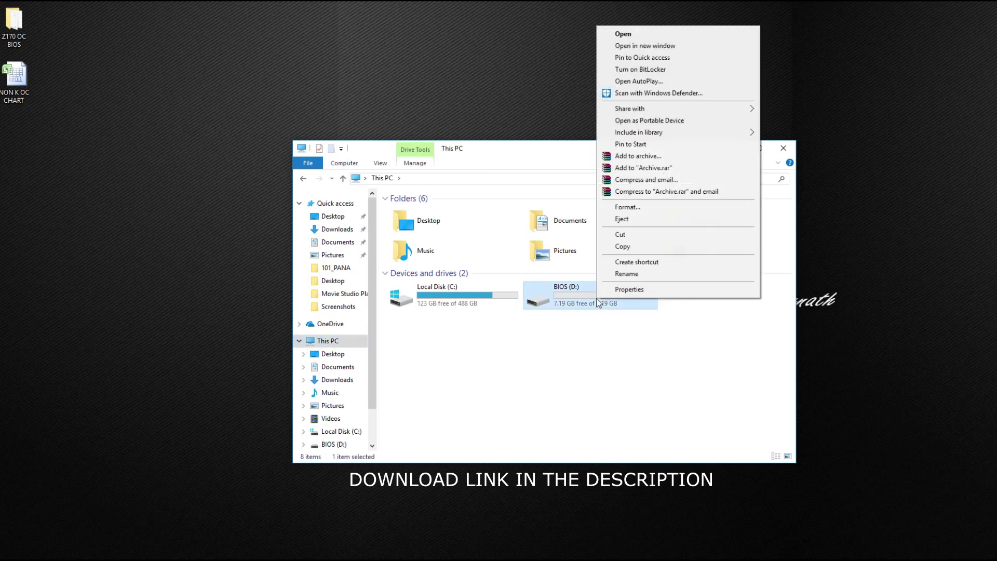
right_click(581, 302)
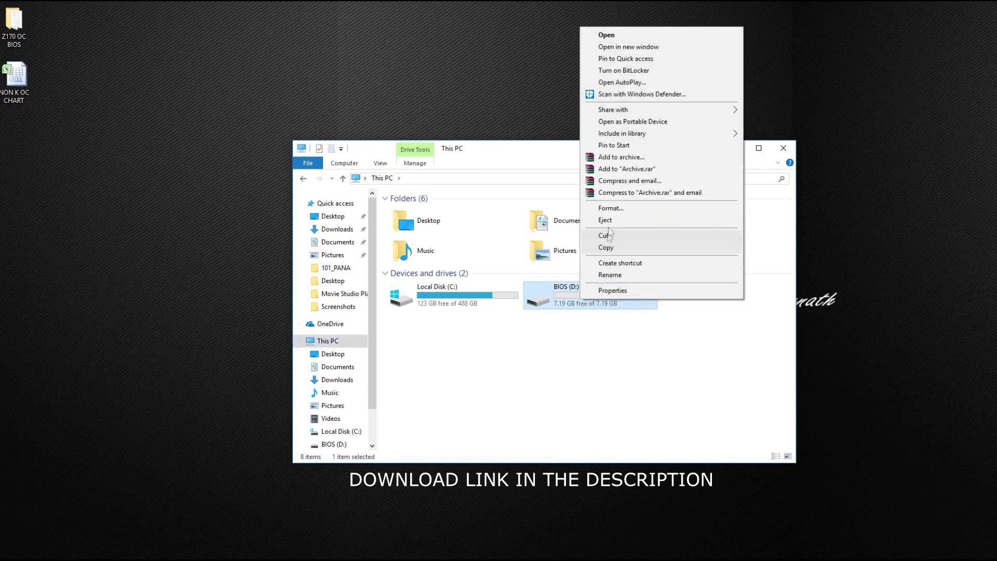
left_click(611, 208)
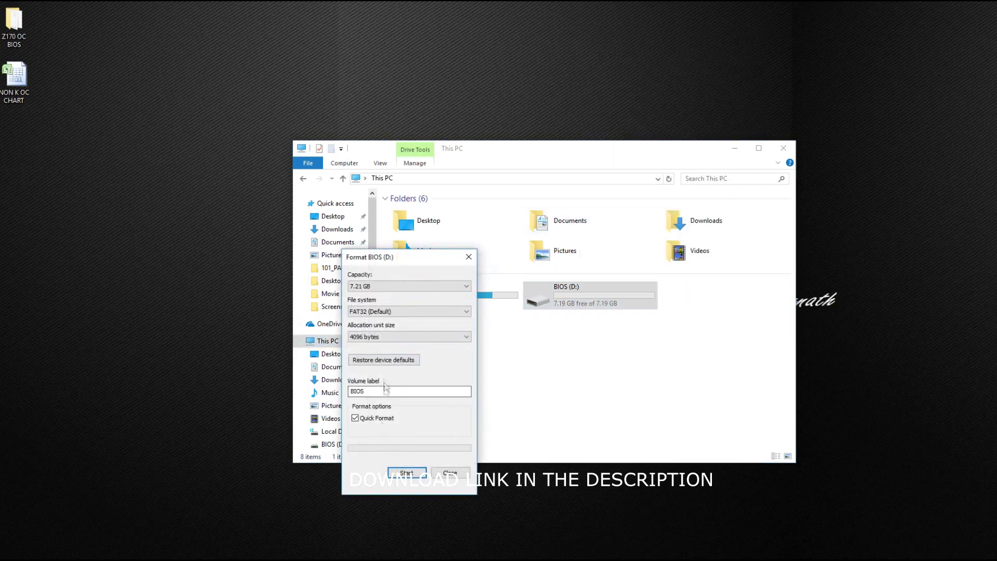
left_click(385, 361)
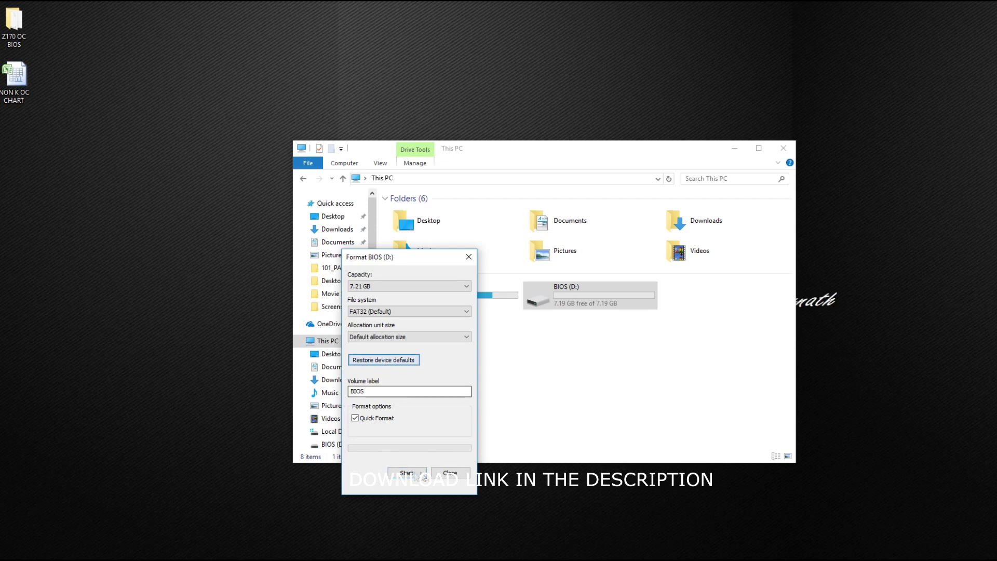
left_click(406, 473)
left_click(584, 289)
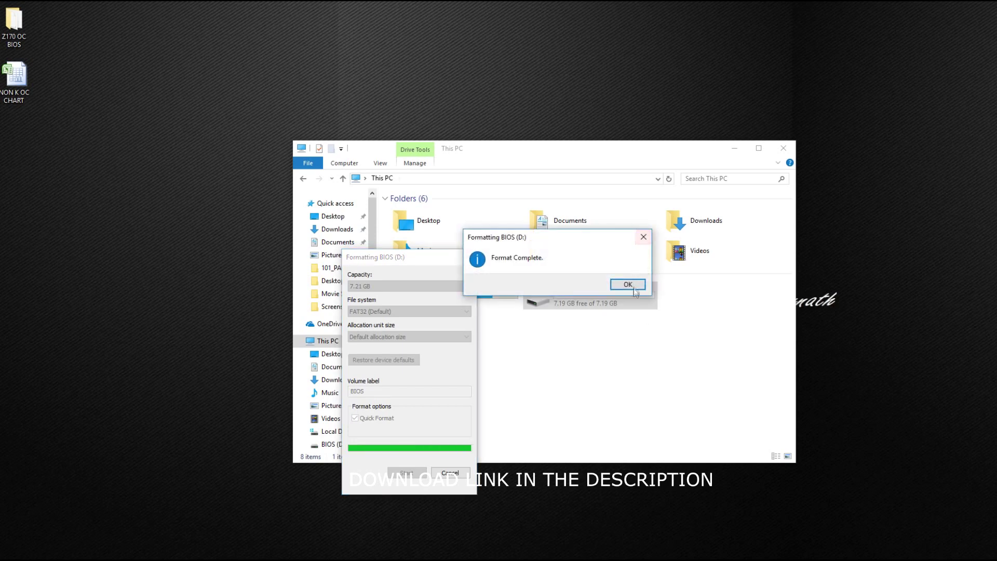
left_click(632, 284)
left_click(469, 257)
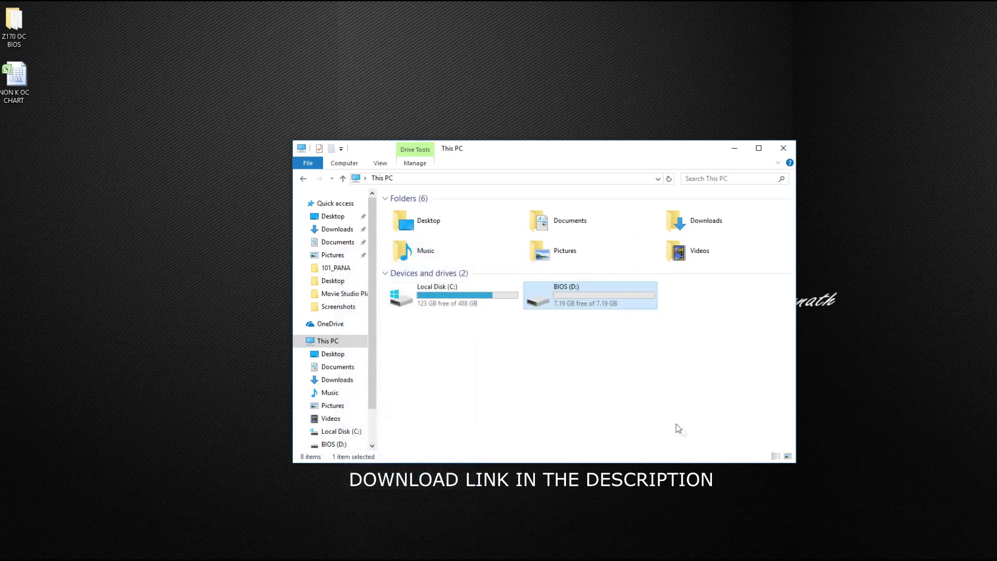
left_click(784, 148)
Step: Run rufus-2.12 from Z170 OC BIOS to make BIOS (D:) a FreeDOS-bootable FAT32 drive
double_click(16, 18)
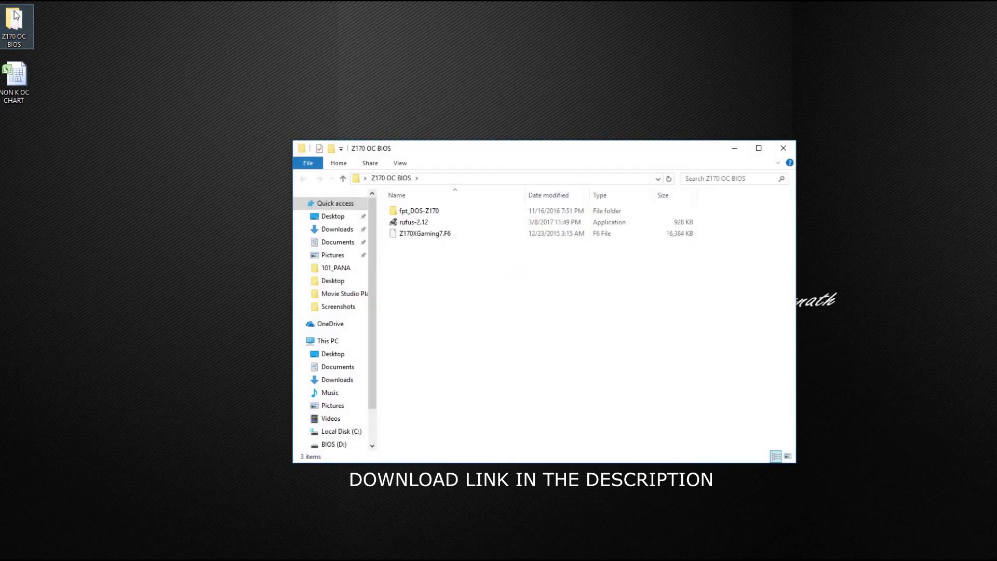
double_click(415, 223)
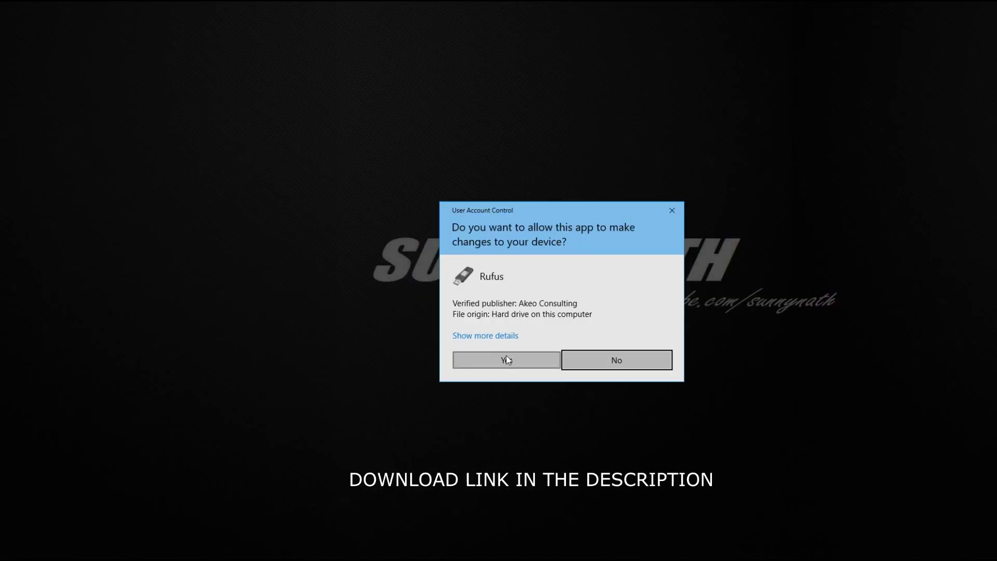
left_click(507, 359)
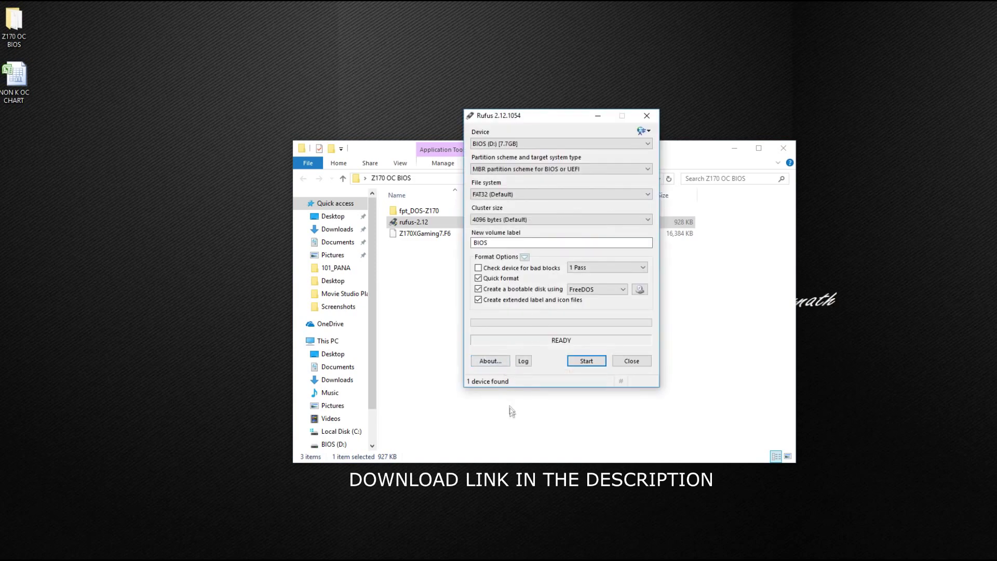
left_click(592, 360)
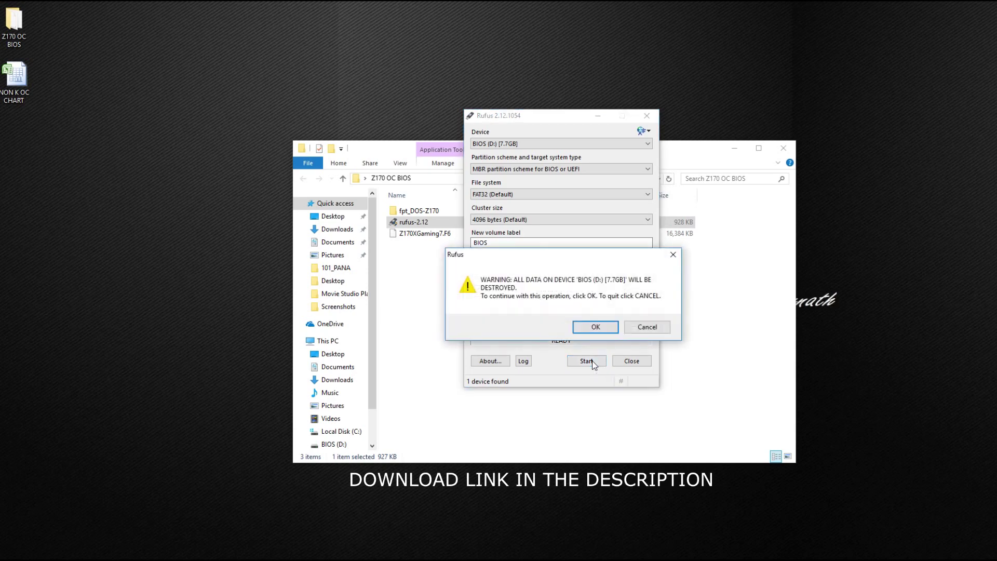
left_click(584, 330)
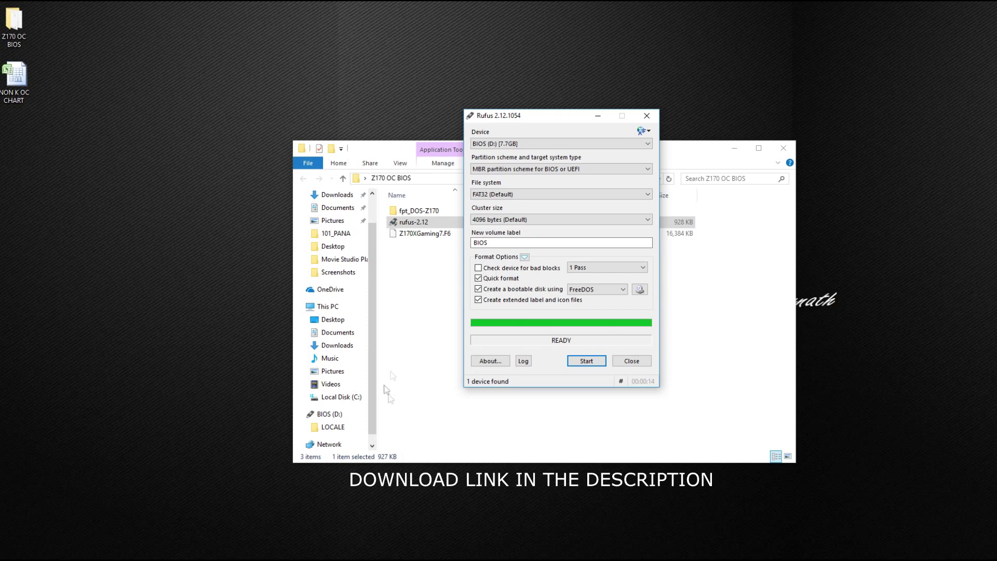
left_click(632, 362)
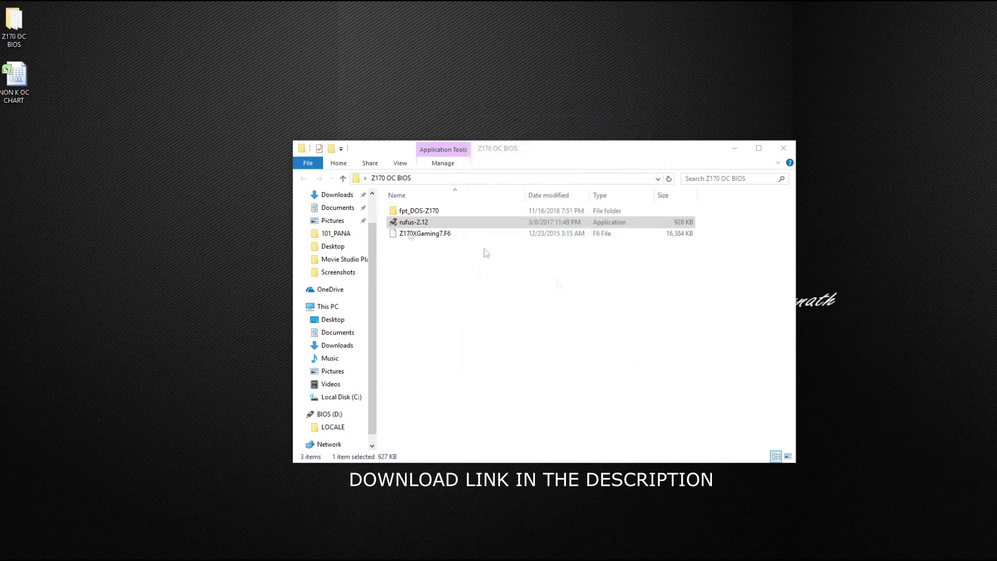
Step: Arrange BIOS (D:) on the right and the Z170 OC BIOS folder on the left
left_click(330, 310)
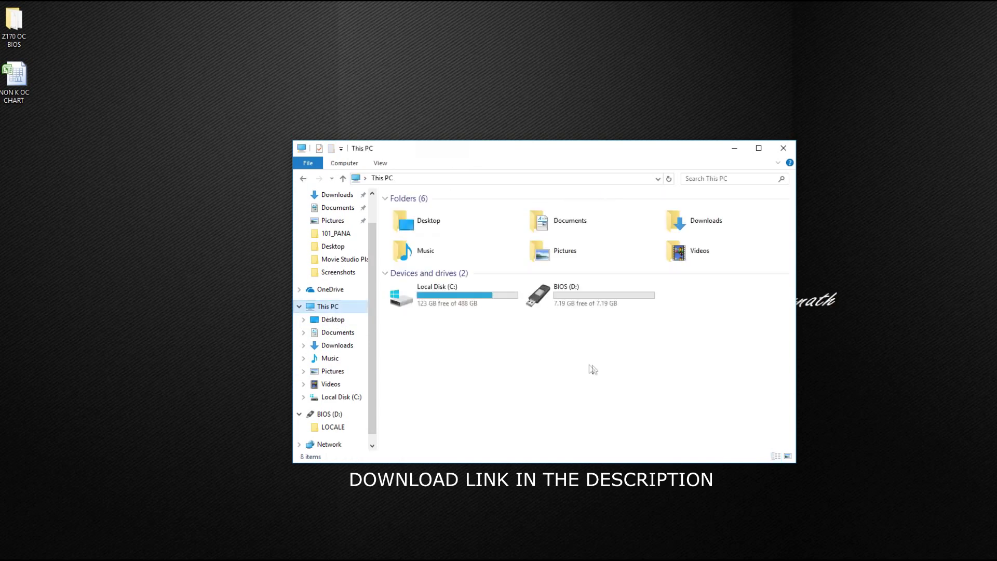
double_click(592, 293)
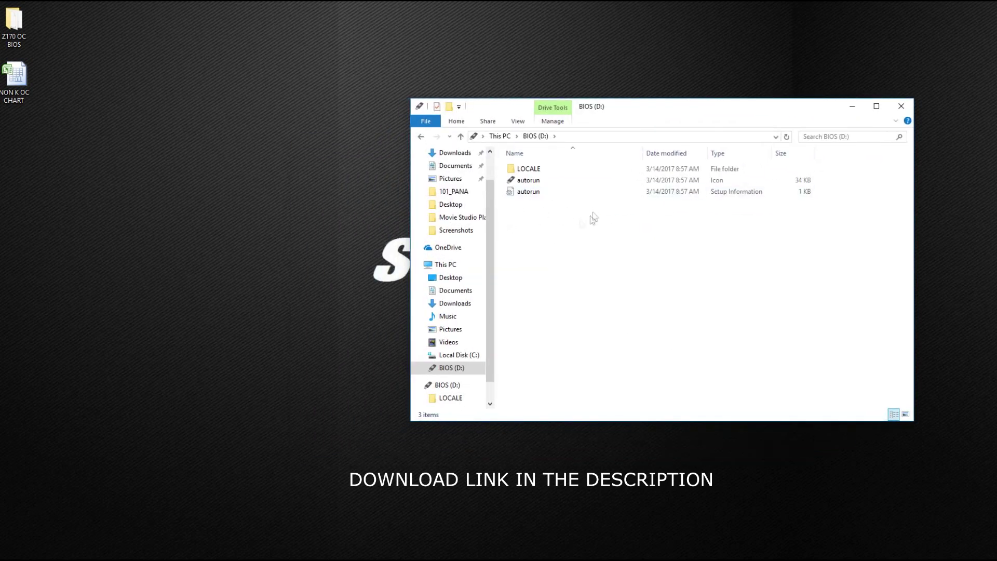
left_click_drag(657, 115, 862, 118)
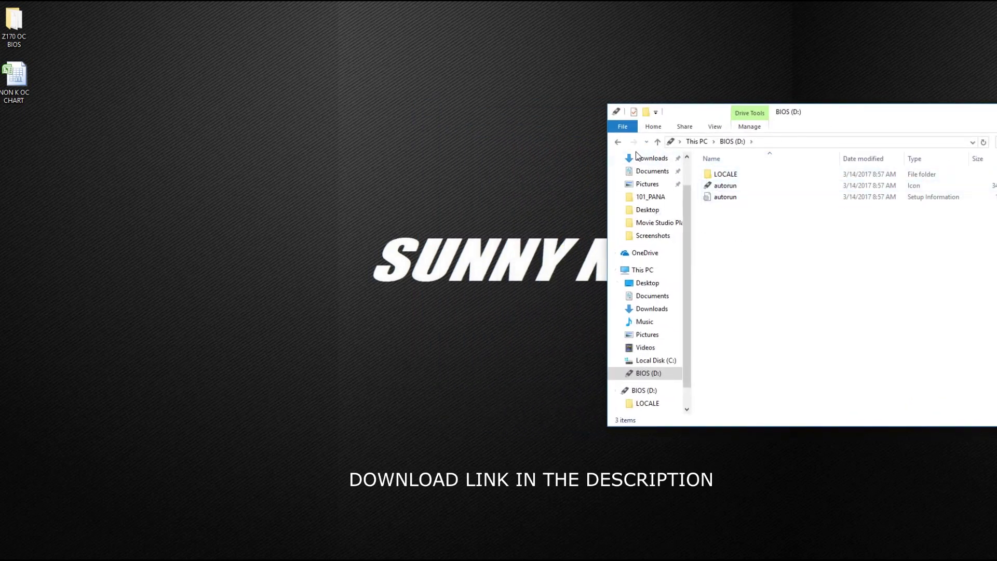
left_click(18, 32)
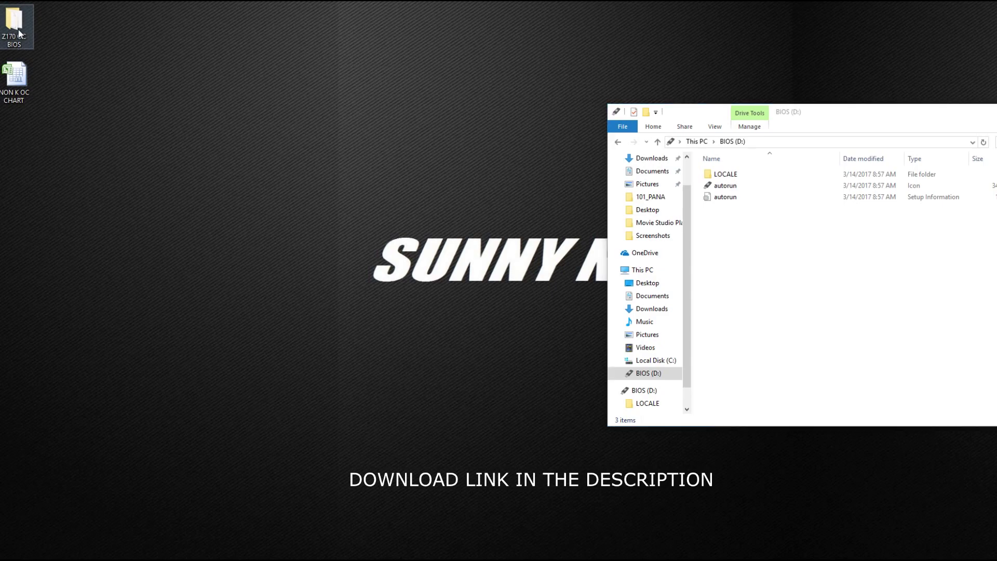
double_click(19, 32)
left_click_drag(860, 113, 271, 111)
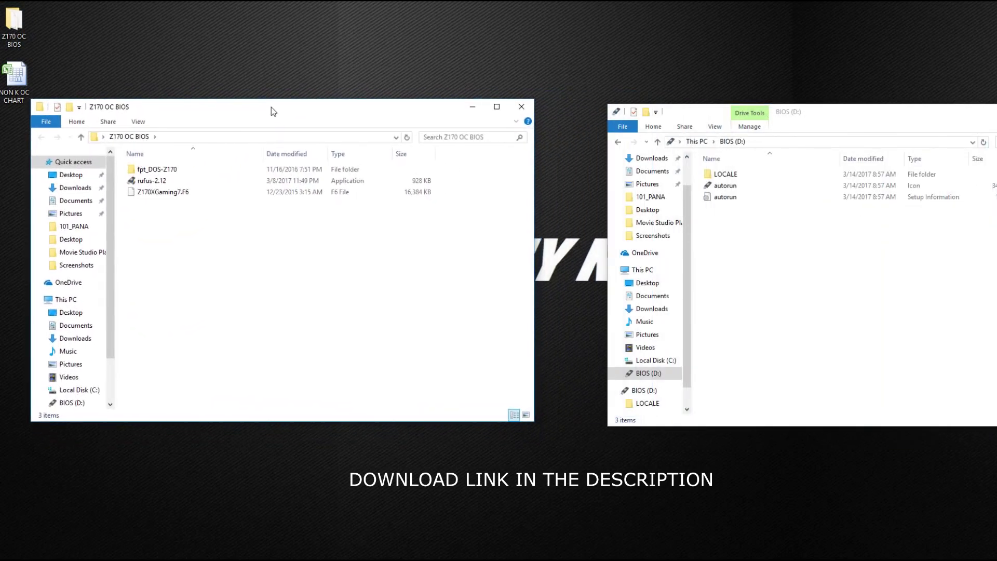
Step: Copy all seven fpt_DOS-Z170 items onto BIOS (D:), replacing the existing AUTOEXEC
double_click(157, 171)
left_click_drag(215, 270, 783, 342)
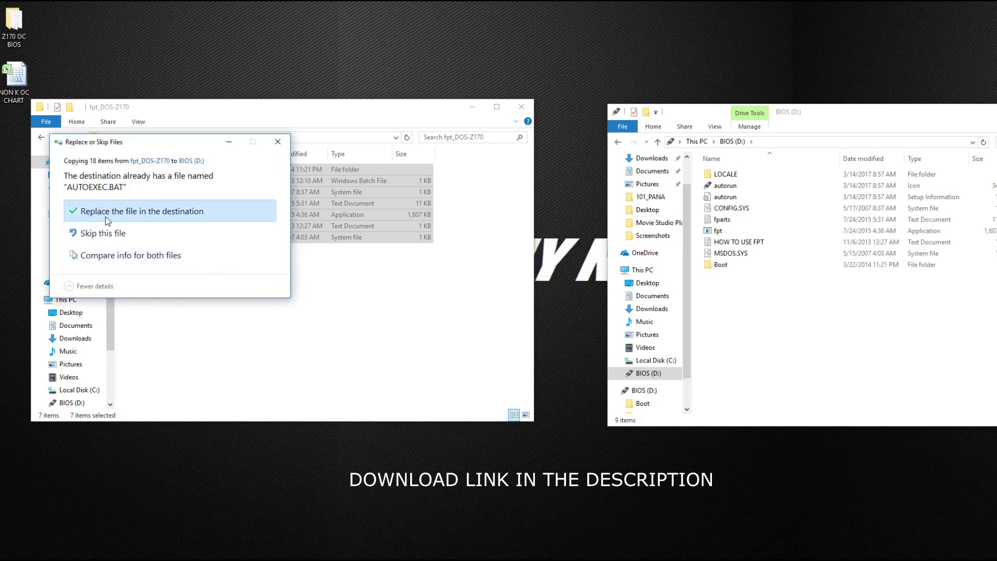
left_click(143, 218)
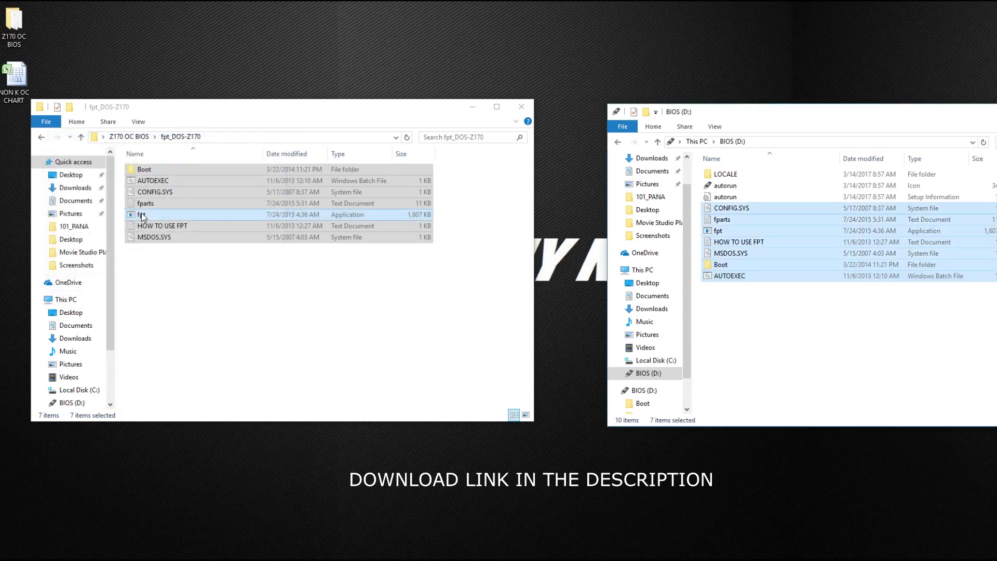
left_click(41, 137)
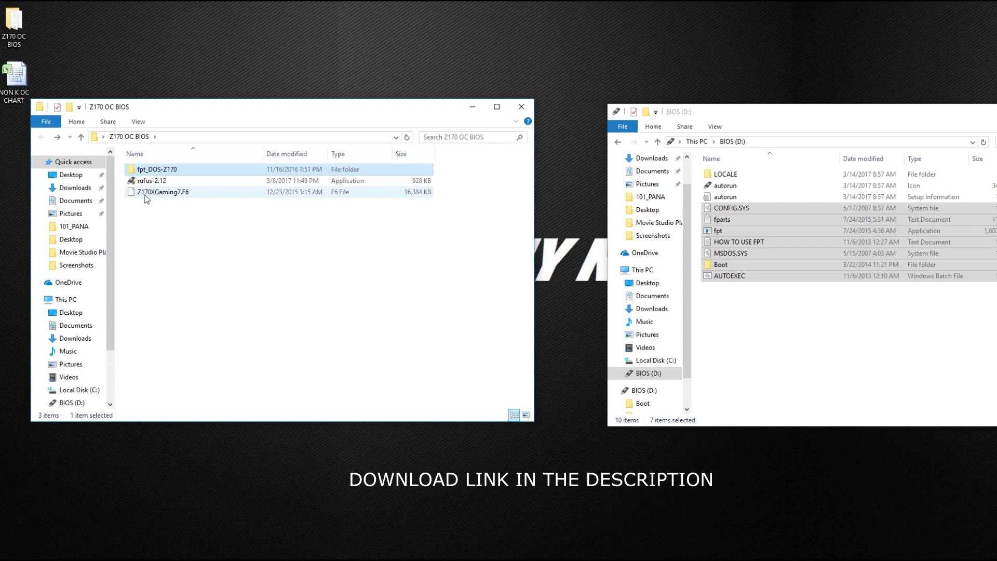
Step: Copy Z170XGaming7.F6 onto BIOS (D:) and rename it bios.bin, accepting the extension change
left_click_drag(145, 197, 781, 376)
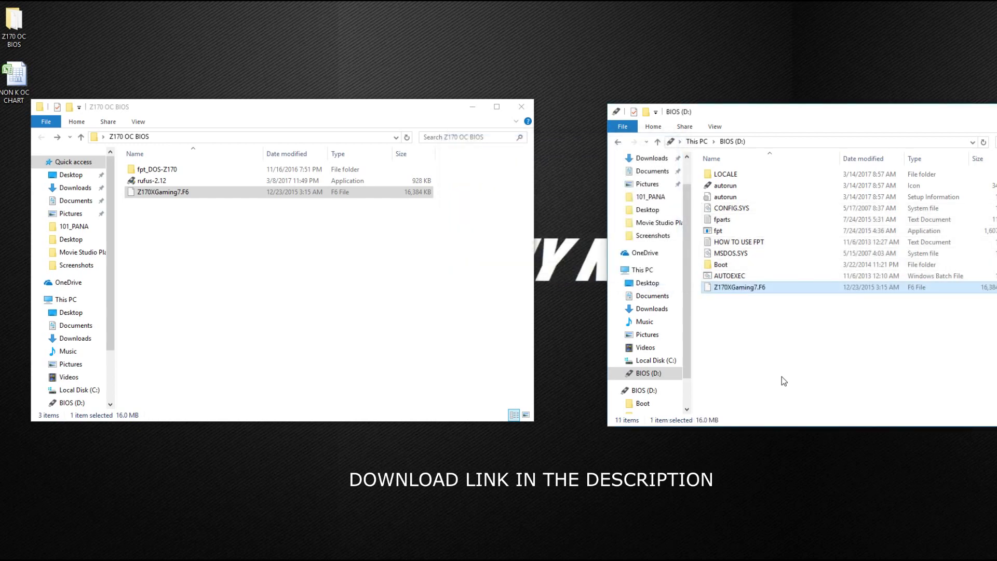
left_click(749, 291)
left_click(756, 289)
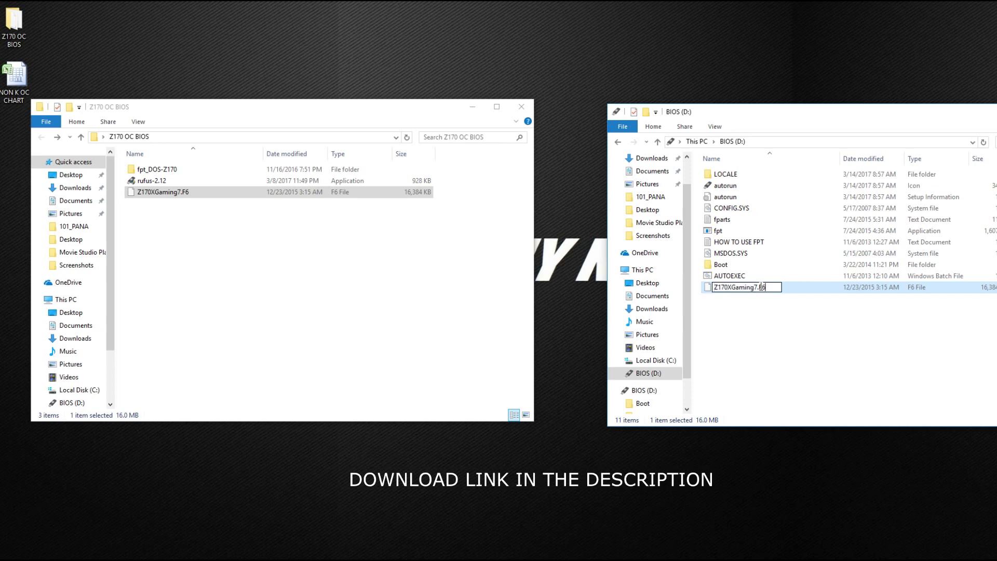
double_click(761, 286)
key("BackSpace")
type("bin")
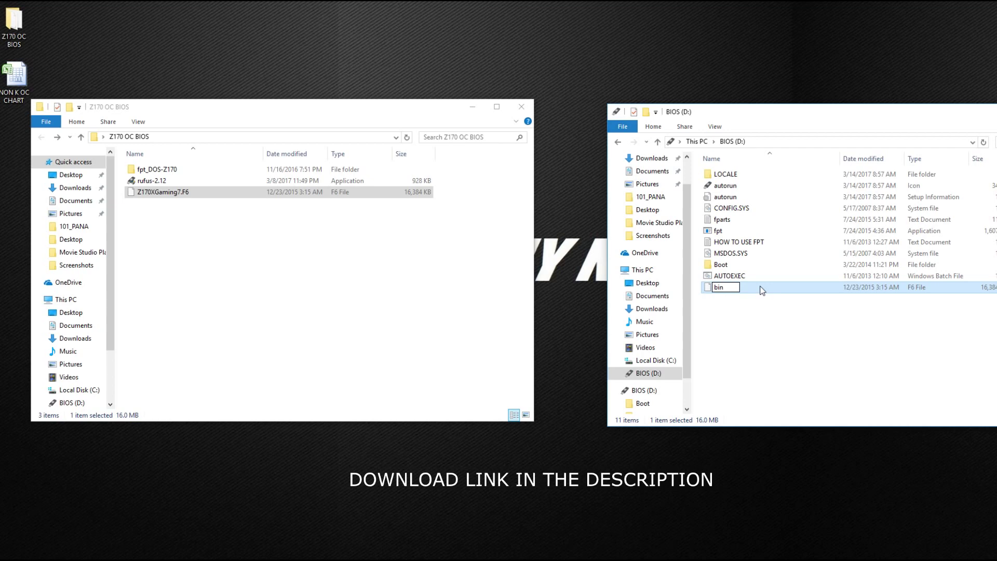
key("BackSpace")
key("BackSpace")
type("ios.bin")
key("Return")
left_click(610, 294)
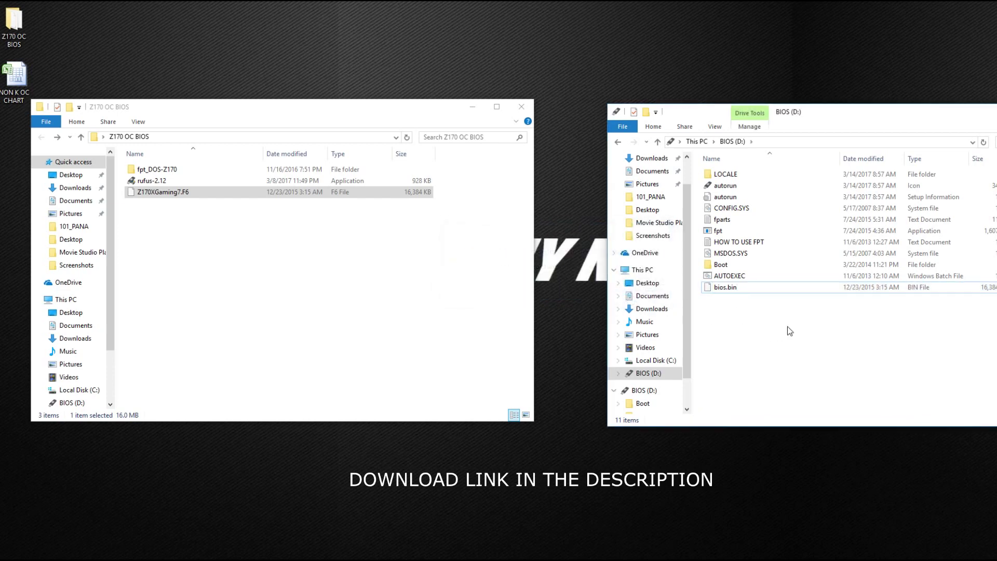
Step: Close the Z170 OC BIOS window, leaving only BIOS (D:) open
left_click(521, 107)
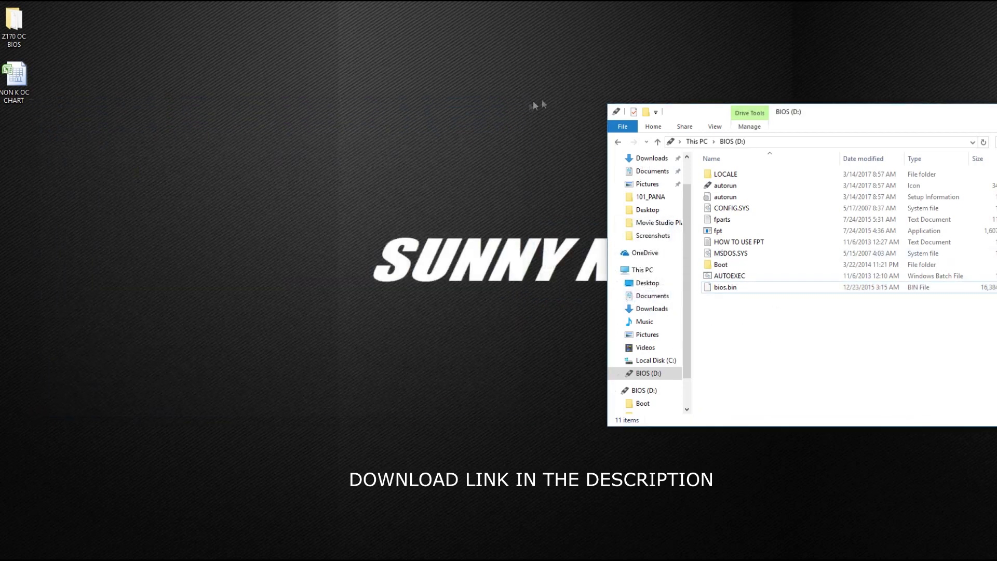